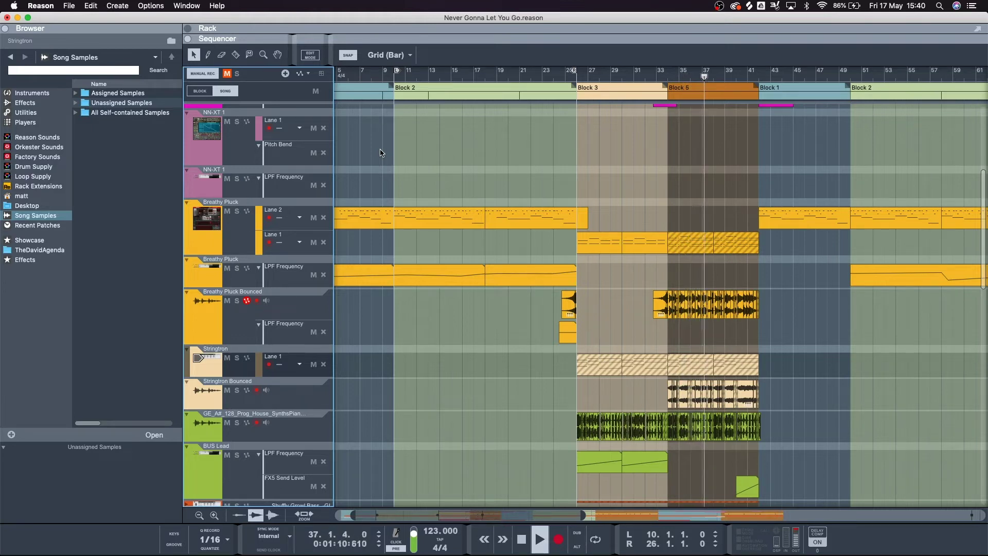
- Scroll up and down the Candles 2.0 track list during playback to survey the whole arrangement
{"action": "scroll", "coordinate": [585, 340], "scroll_direction": "up", "scroll_amount": 10}
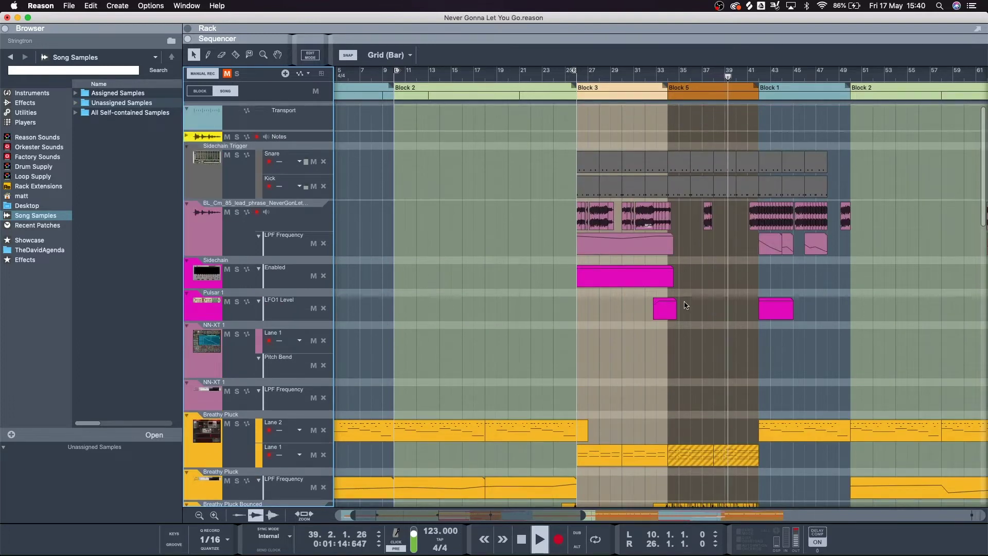
{"action": "scroll", "coordinate": [669, 306], "scroll_direction": "up", "scroll_amount": 6}
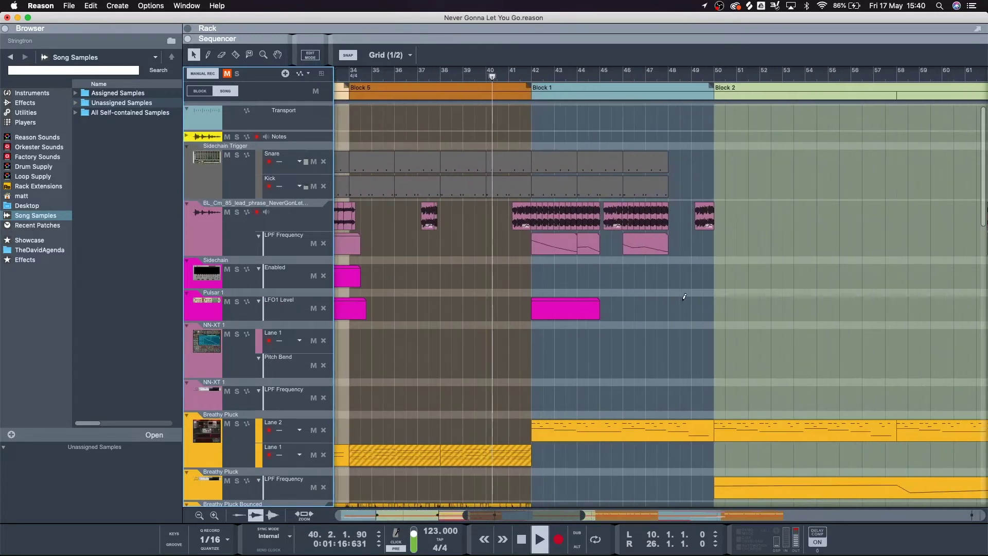
{"action": "scroll", "coordinate": [687, 303], "scroll_direction": "up", "scroll_amount": 2}
{"action": "scroll", "coordinate": [689, 315], "scroll_direction": "down", "scroll_amount": 9}
{"action": "scroll", "coordinate": [690, 315], "scroll_direction": "down", "scroll_amount": 6}
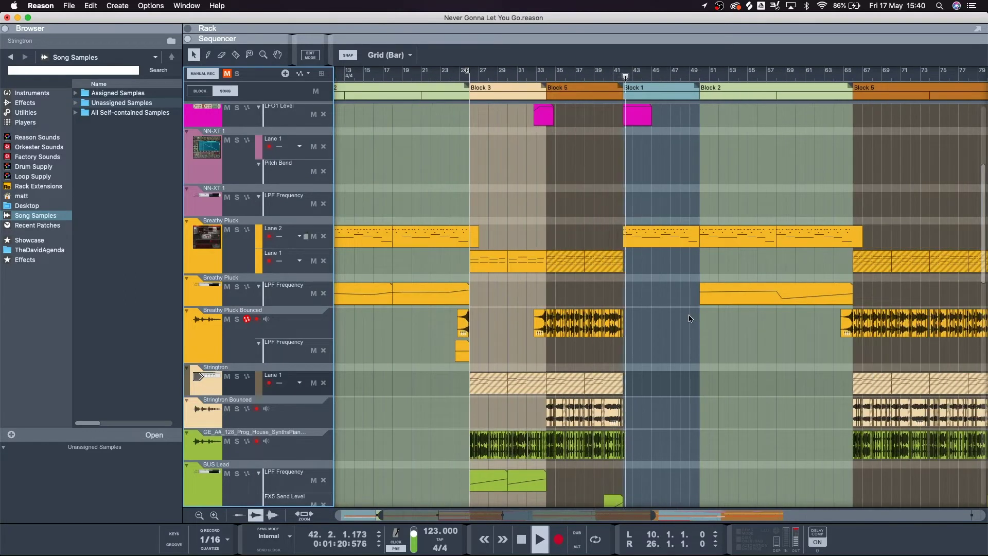
{"action": "scroll", "coordinate": [689, 317], "scroll_direction": "down", "scroll_amount": 8}
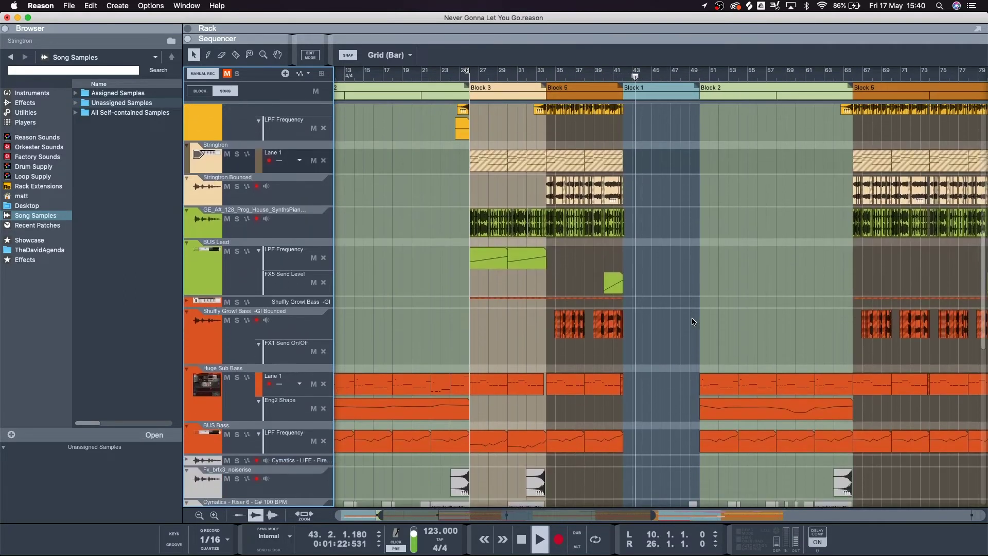
{"action": "scroll", "coordinate": [692, 320], "scroll_direction": "down", "scroll_amount": 3}
{"action": "scroll", "coordinate": [692, 321], "scroll_direction": "down", "scroll_amount": 5}
{"action": "scroll", "coordinate": [692, 322], "scroll_direction": "up", "scroll_amount": 6}
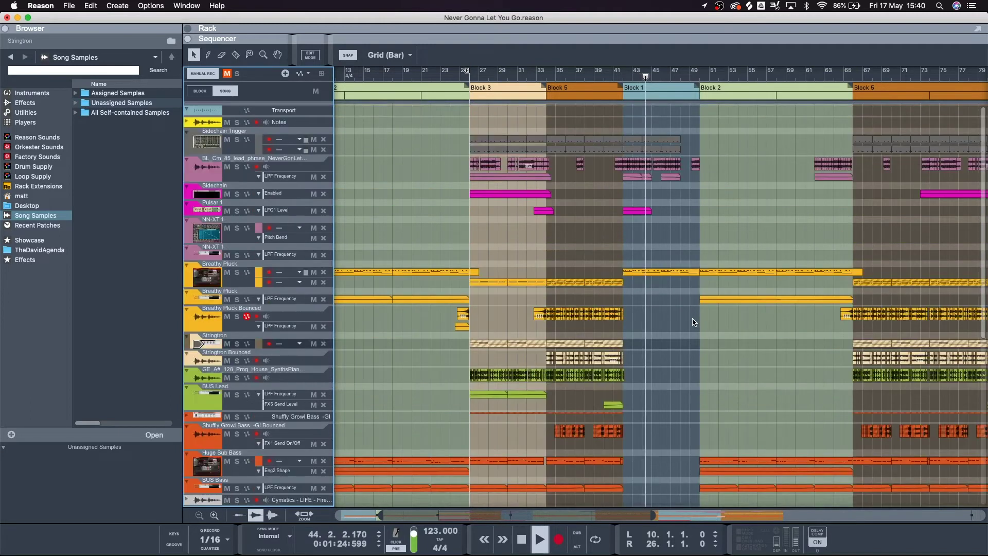
{"action": "scroll", "coordinate": [693, 323], "scroll_direction": "up", "scroll_amount": 3}
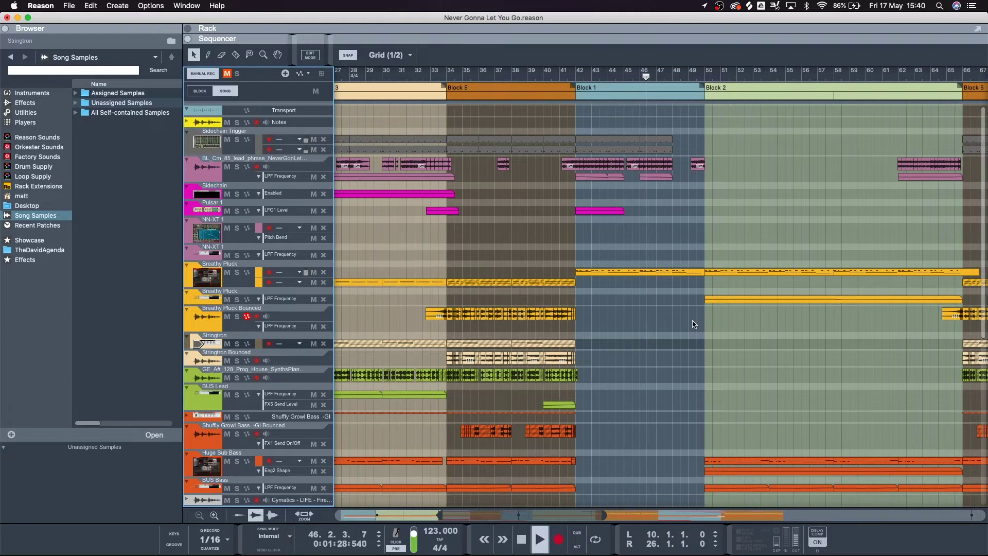
{"action": "scroll", "coordinate": [693, 324], "scroll_direction": "down", "scroll_amount": 3}
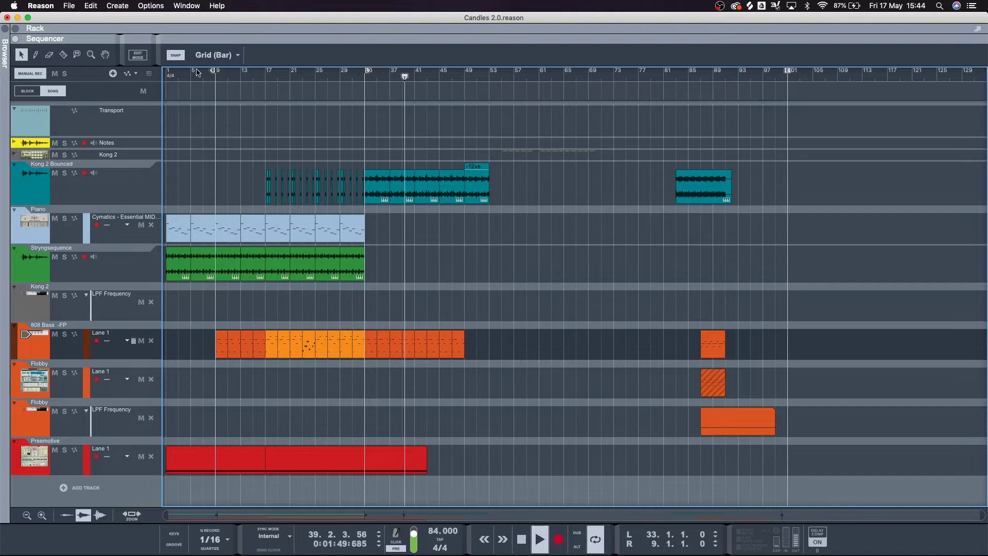
- Set the right loop locator back to bar 9 and the left locator to bar 33
{"action": "left_click_drag", "start_coordinate": [213, 72], "coordinate": [467, 72]}
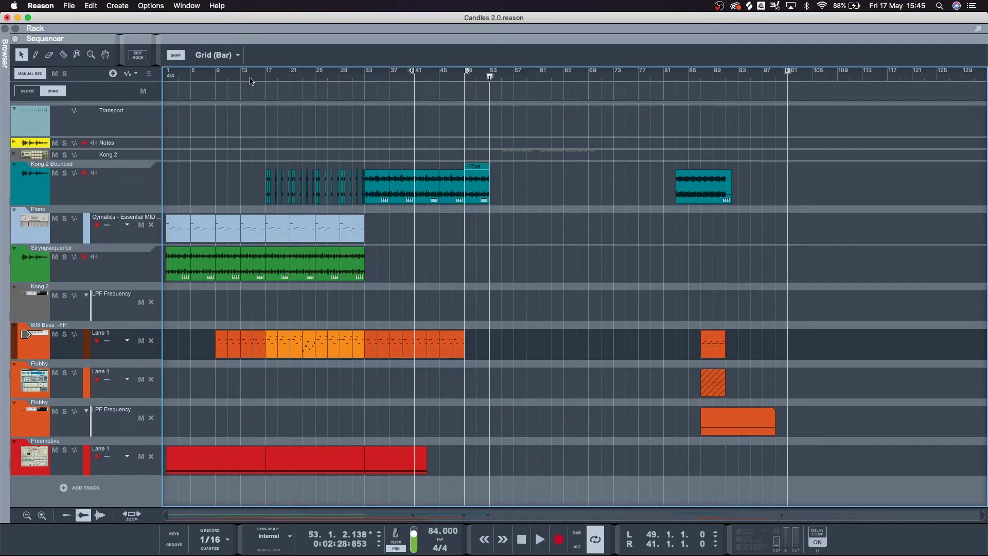
{"action": "left_click", "coordinate": [263, 77], "text": "alt"}
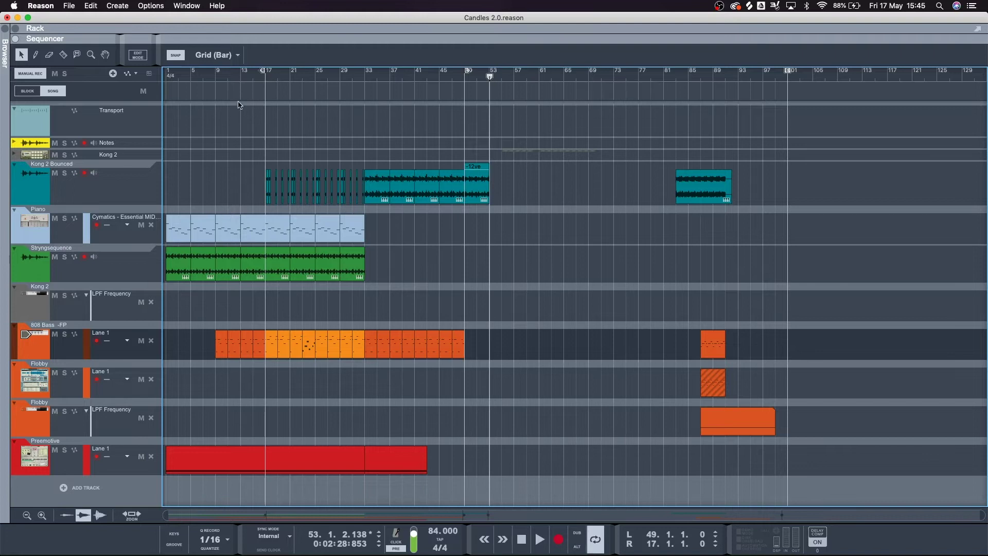
{"action": "left_click", "coordinate": [224, 80], "text": "alt"}
{"action": "left_click", "coordinate": [363, 74], "text": "super"}
- Start playback from bar 7
{"action": "left_click", "coordinate": [192, 77]}
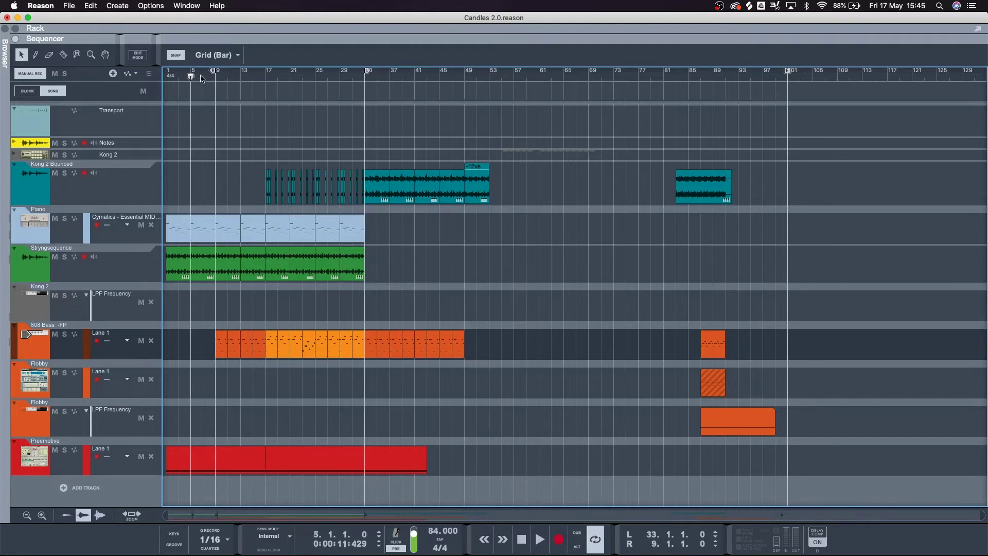
{"action": "left_click", "coordinate": [203, 77]}
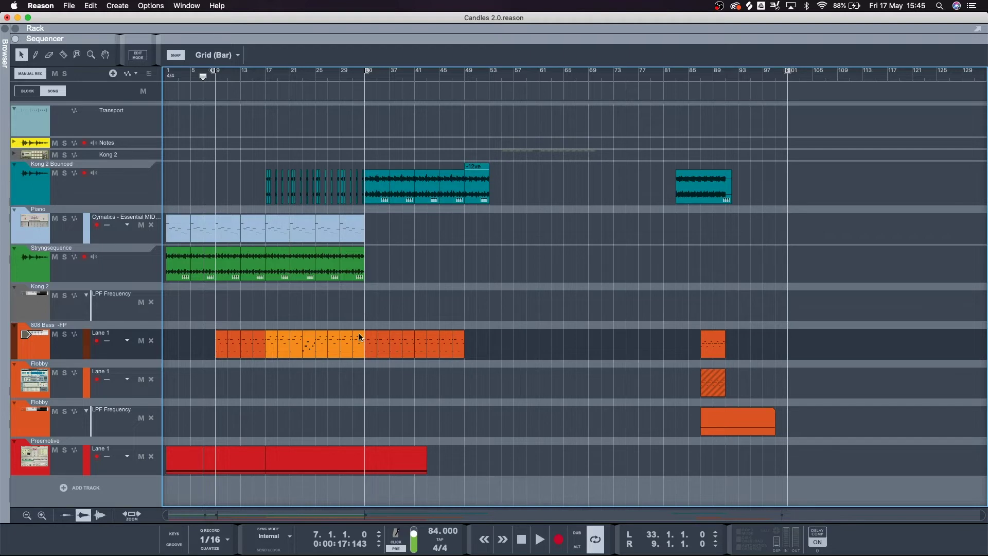
{"action": "key", "text": "space"}
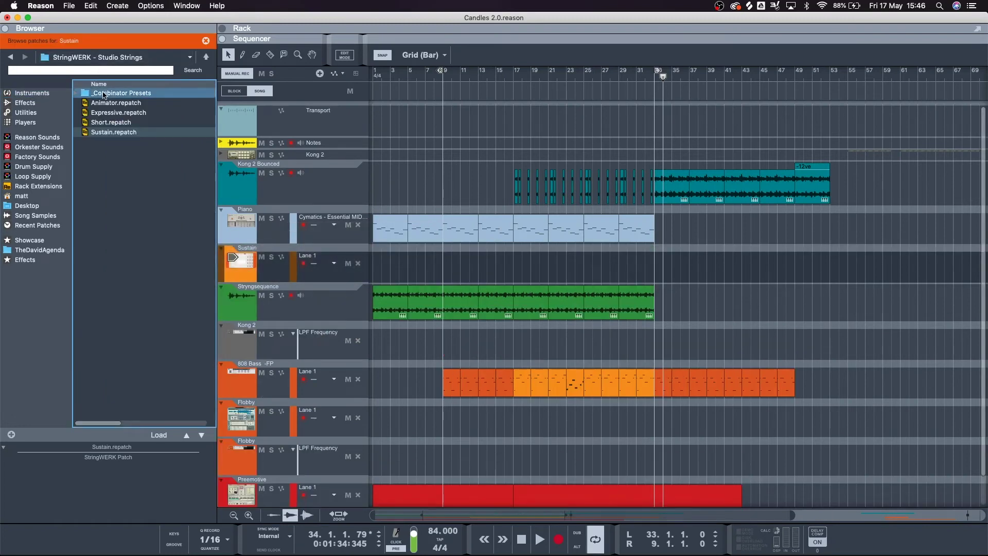
- Load the Run Stryngsequence combinator patch from the Processed folder in the Browser
{"action": "double_click", "coordinate": [103, 122]}
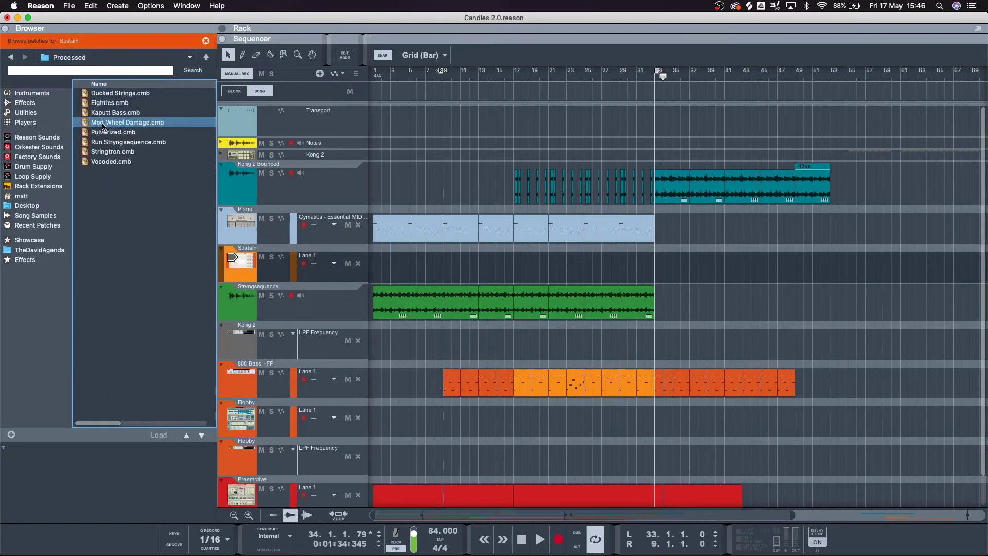
{"action": "left_click", "coordinate": [106, 143]}
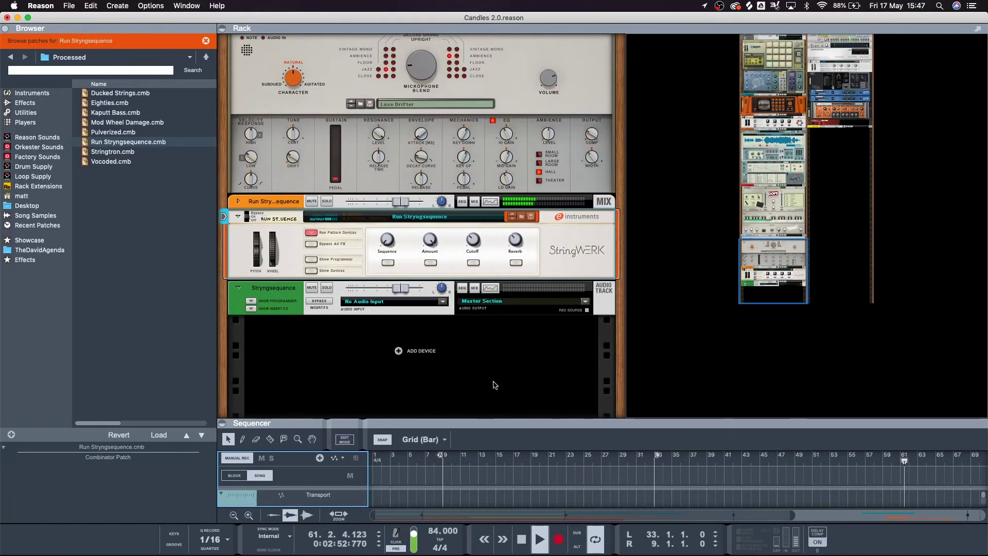
- Stop playback, show the combinator's devices down to Thor, then play and stop Thor's step sequence
{"action": "key", "text": "space"}
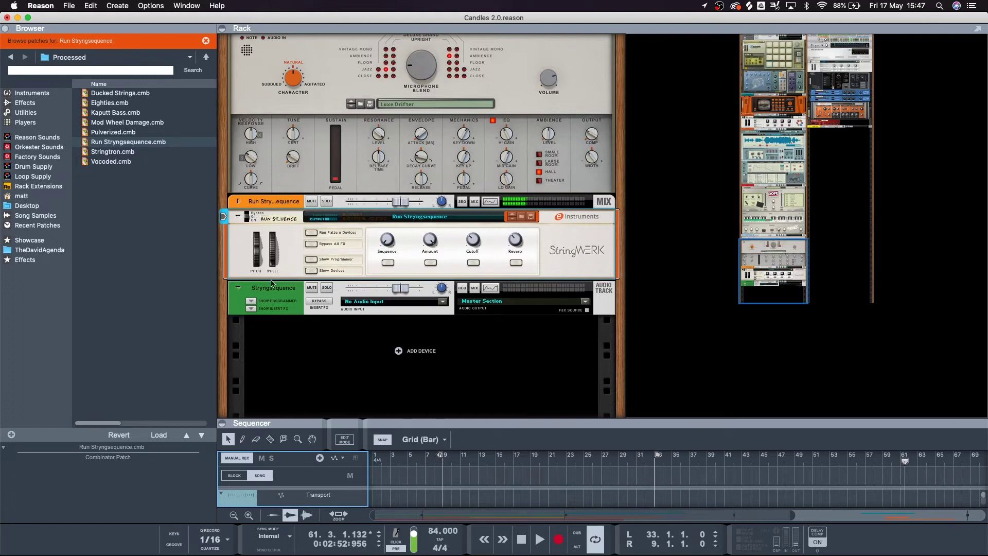
{"action": "left_click", "coordinate": [312, 271]}
{"action": "scroll", "coordinate": [360, 285], "scroll_direction": "down", "scroll_amount": 10}
{"action": "scroll", "coordinate": [399, 250], "scroll_direction": "down", "scroll_amount": 5}
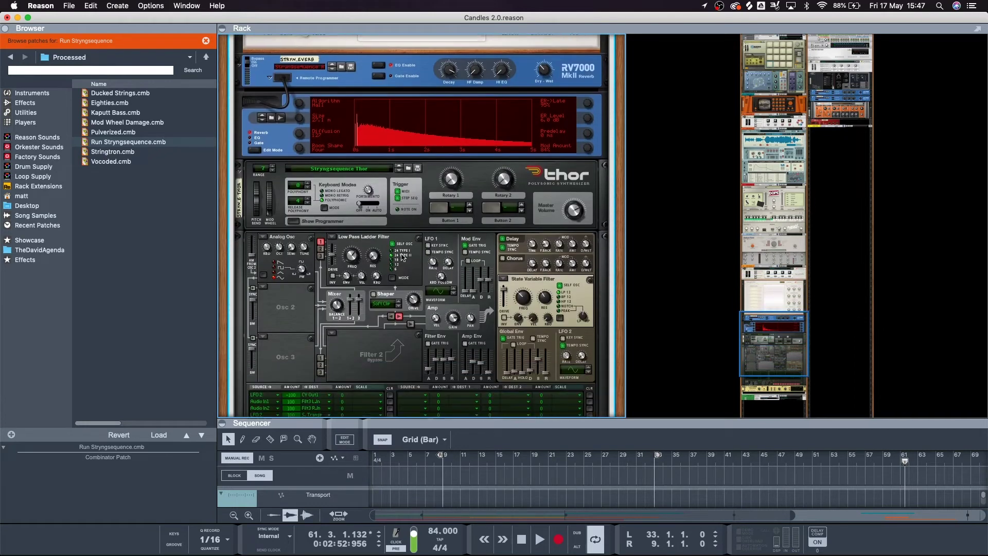
{"action": "scroll", "coordinate": [464, 328], "scroll_direction": "down", "scroll_amount": 3}
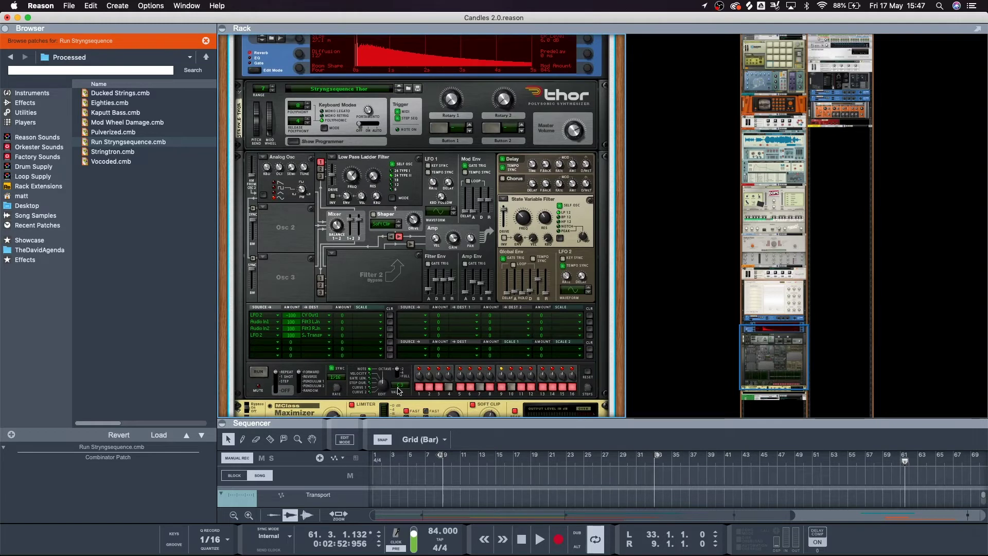
{"action": "key", "text": "space"}
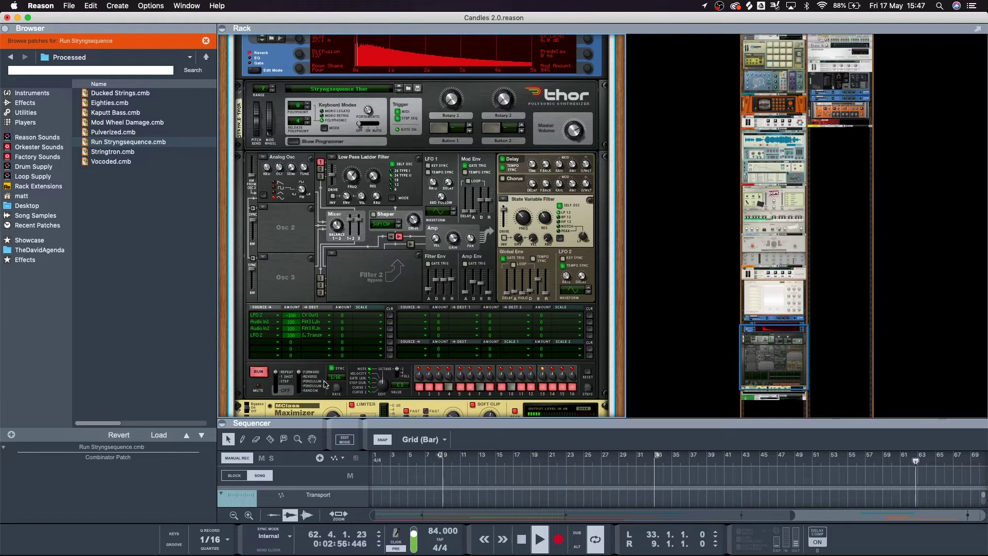
{"action": "left_click", "coordinate": [264, 374]}
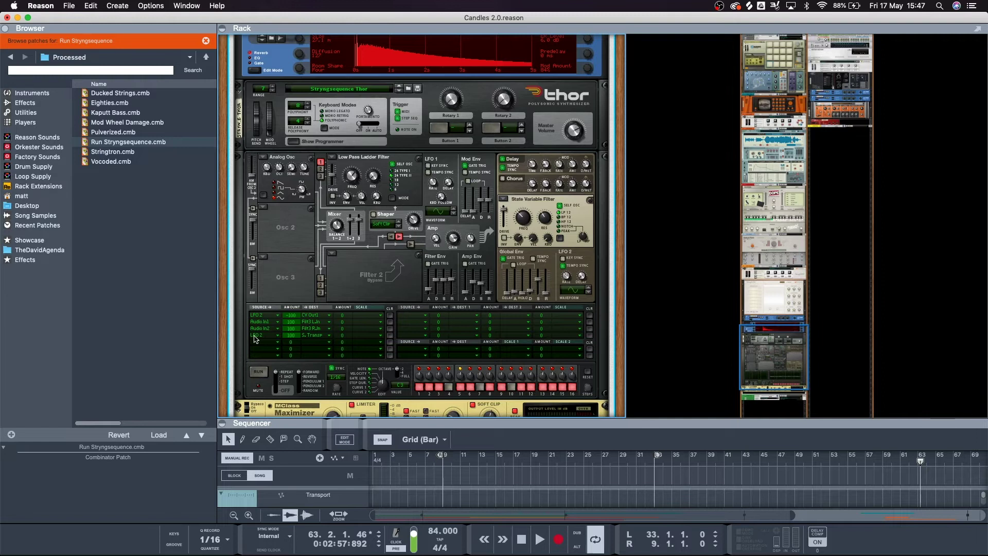
- Inspect Thor's S. Transp modulation destination, leaving it set to Transpose
{"action": "left_click", "coordinate": [316, 338]}
{"action": "mouse_move", "coordinate": [349, 337]}
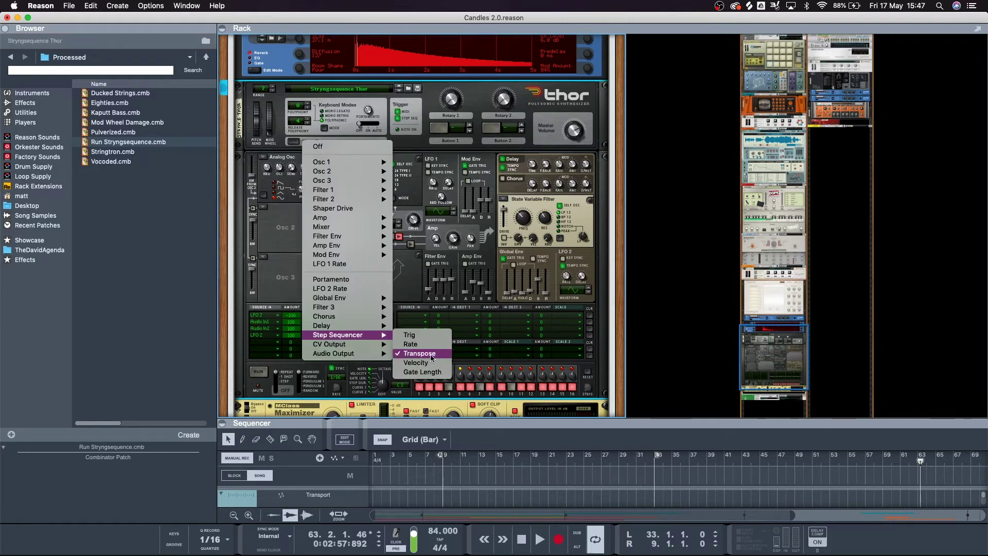
{"action": "left_click", "coordinate": [404, 320]}
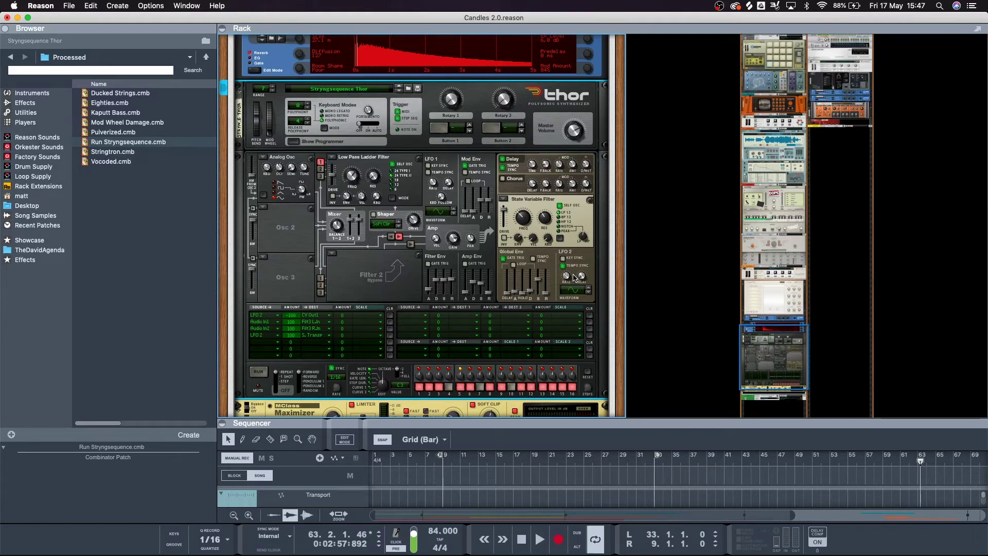
- Start and stop playback twice to listen to the Thor sequence
{"action": "key", "text": "space"}
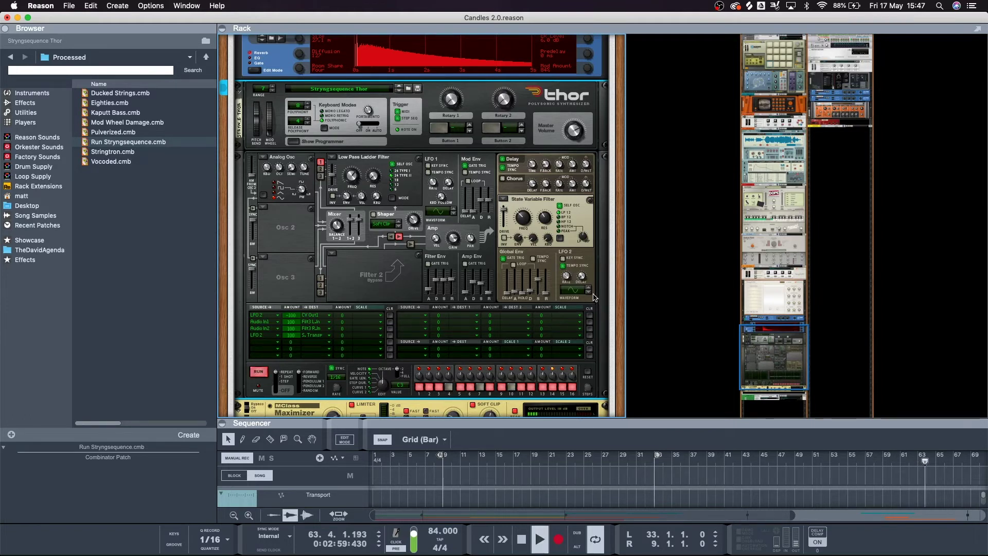
{"action": "key", "text": "space"}
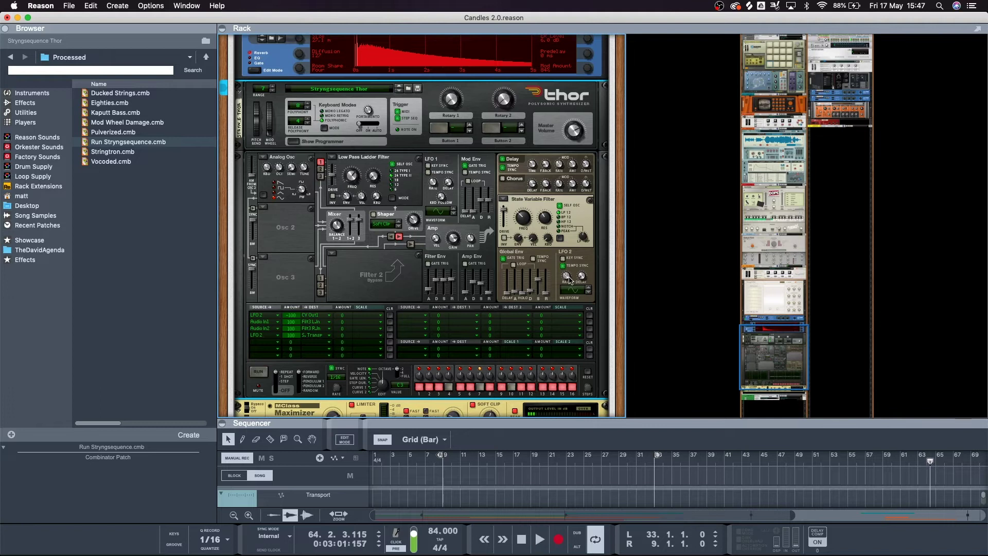
{"action": "key", "text": "space"}
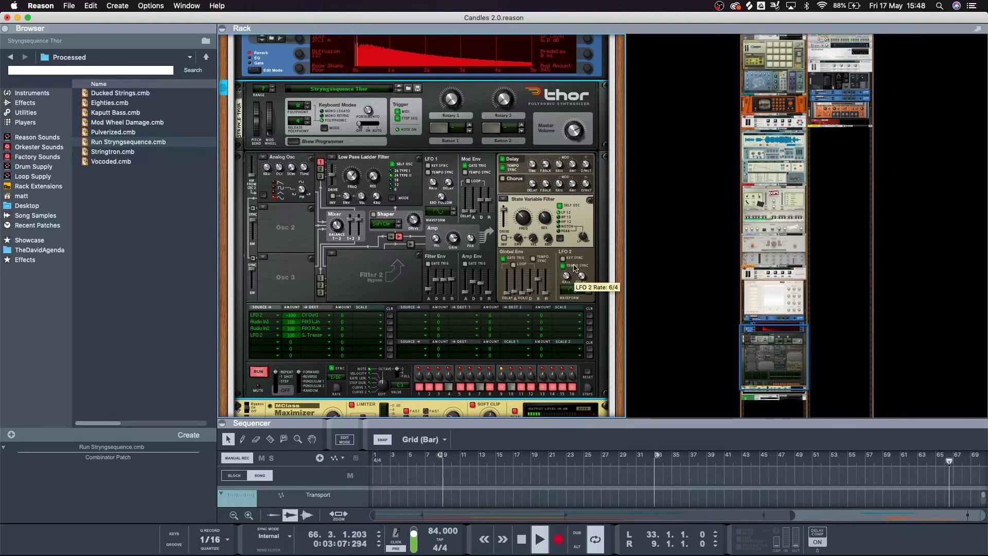
{"action": "key", "text": "space"}
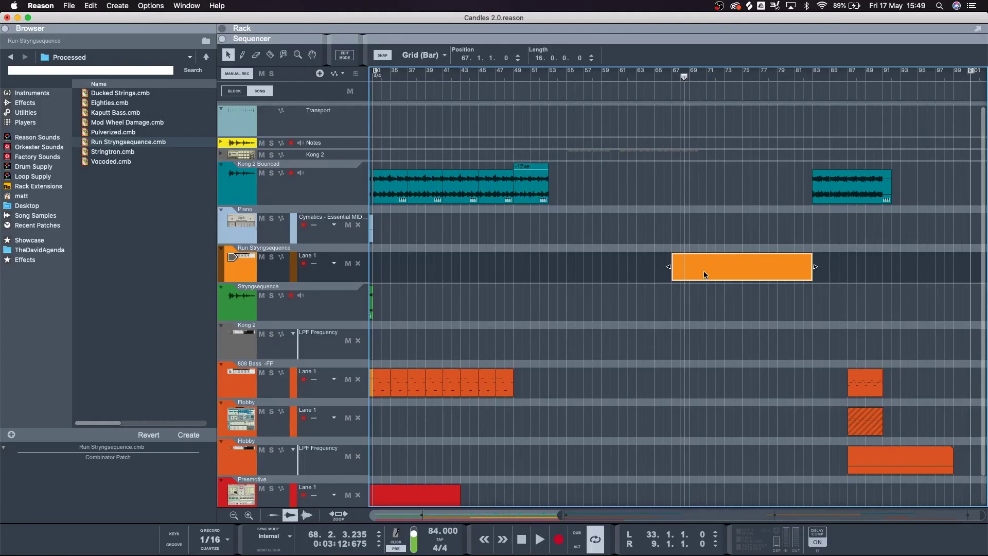
- Open the Run Stryngsequence clip in Edit Mode, move the long note to D3, and play
{"action": "double_click", "coordinate": [702, 271]}
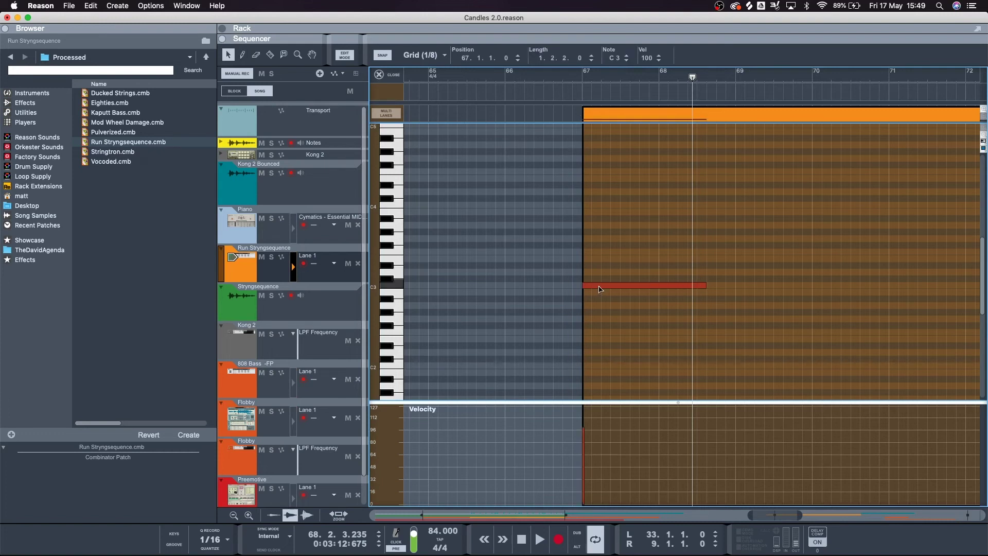
{"action": "left_click_drag", "start_coordinate": [599, 289], "coordinate": [598, 276]}
{"action": "key", "text": "Delete"}
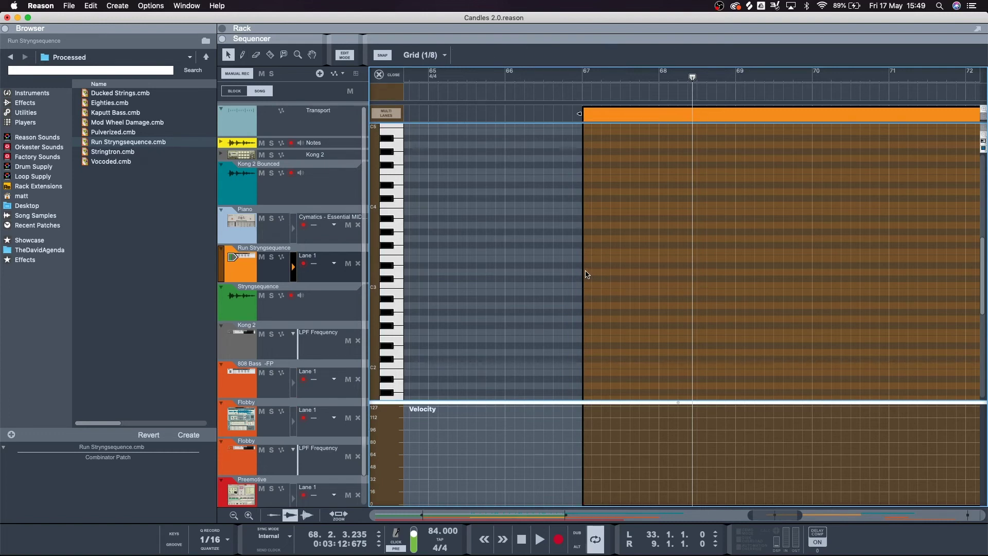
{"action": "key", "text": "space"}
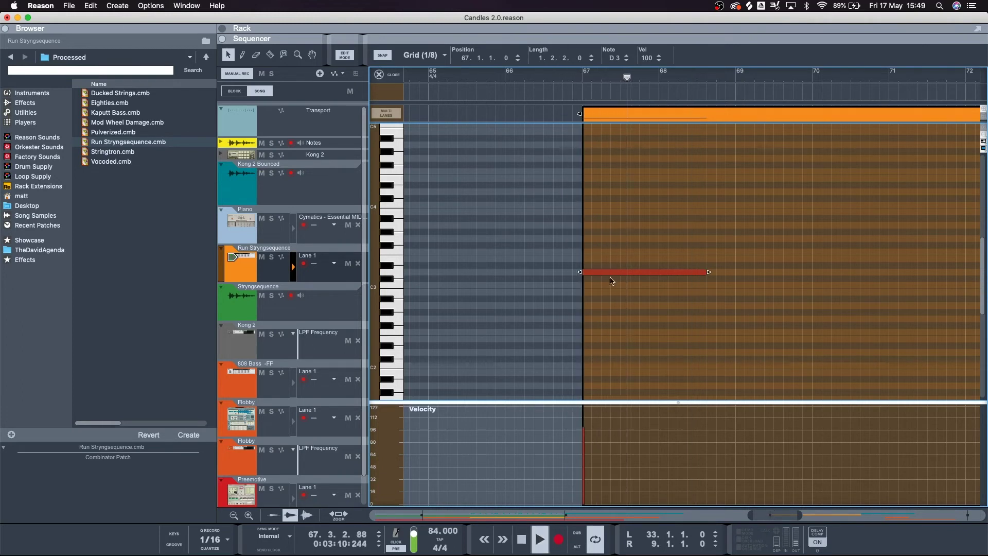
- Pencil in five short notes after the long note, the last an A2 near bar 70
{"action": "left_click", "coordinate": [720, 252]}
{"action": "left_click", "coordinate": [749, 252]}
{"action": "left_click", "coordinate": [759, 291]}
{"action": "left_click_drag", "start_coordinate": [766, 299], "coordinate": [782, 298]}
{"action": "left_click", "coordinate": [824, 305]}
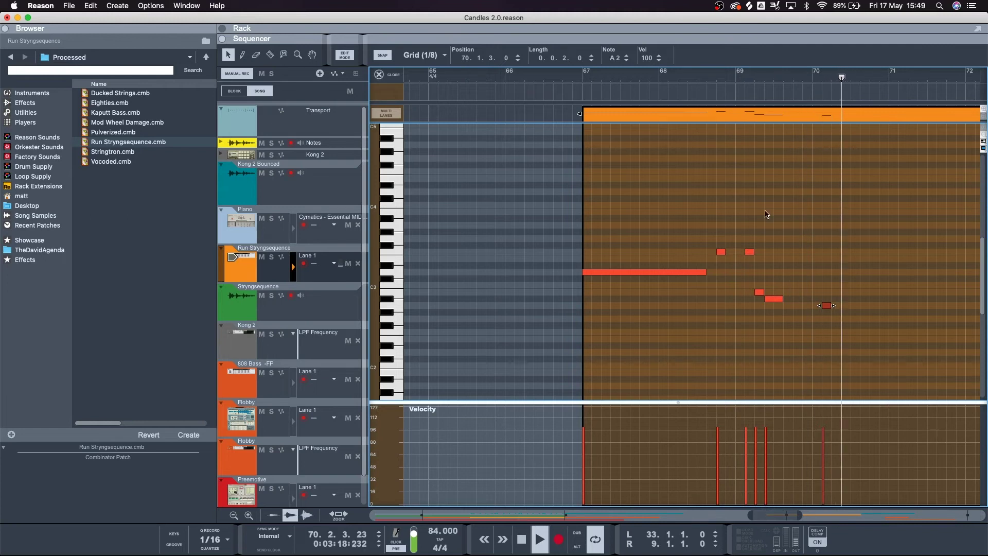
{"action": "left_click", "coordinate": [609, 196]}
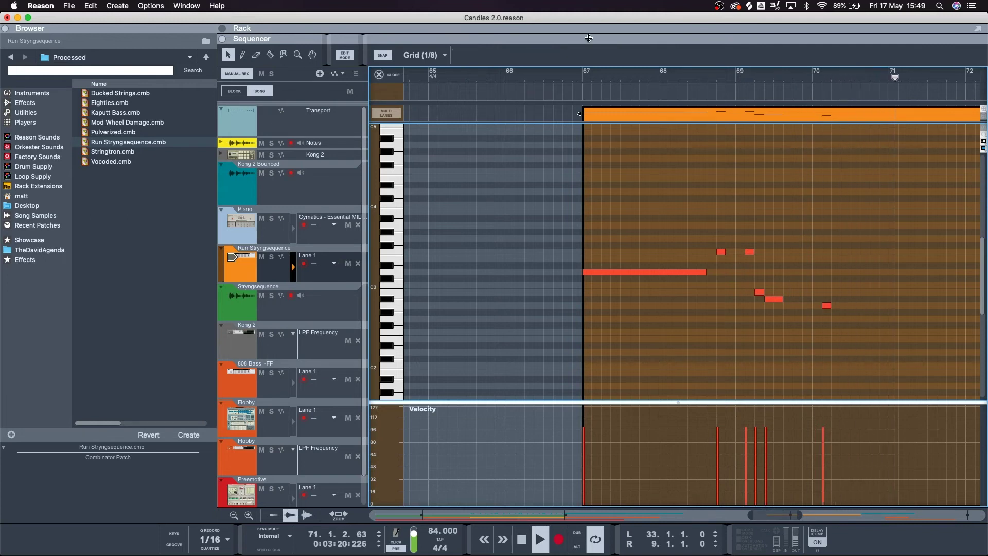
- Bring the rack back with F6 and resize it so Thor appears beside the arrangement
{"action": "key", "text": "F6"}
{"action": "left_click_drag", "start_coordinate": [616, 229], "coordinate": [616, 222]}
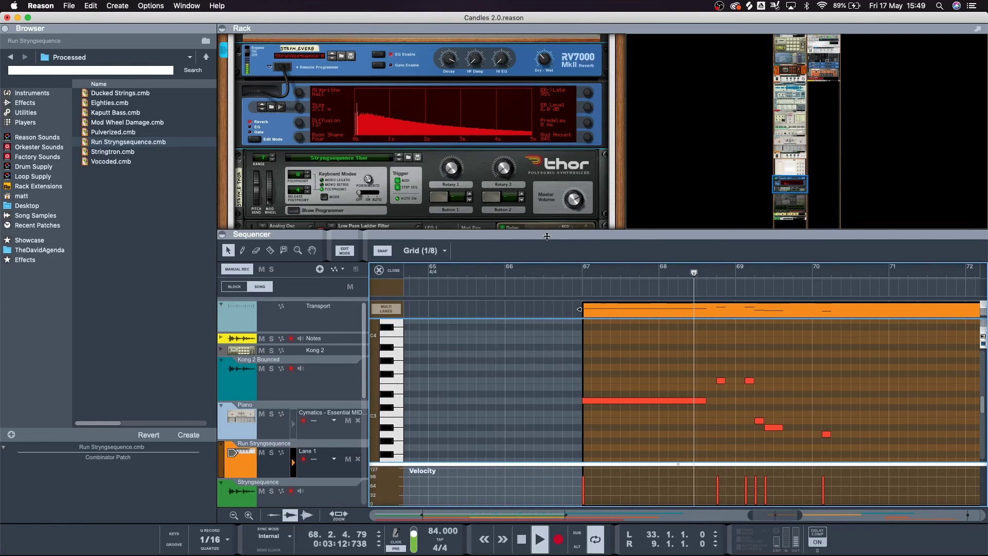
{"action": "left_click_drag", "start_coordinate": [548, 245], "coordinate": [548, 382]}
{"action": "scroll", "coordinate": [542, 253], "scroll_direction": "down", "scroll_amount": 5}
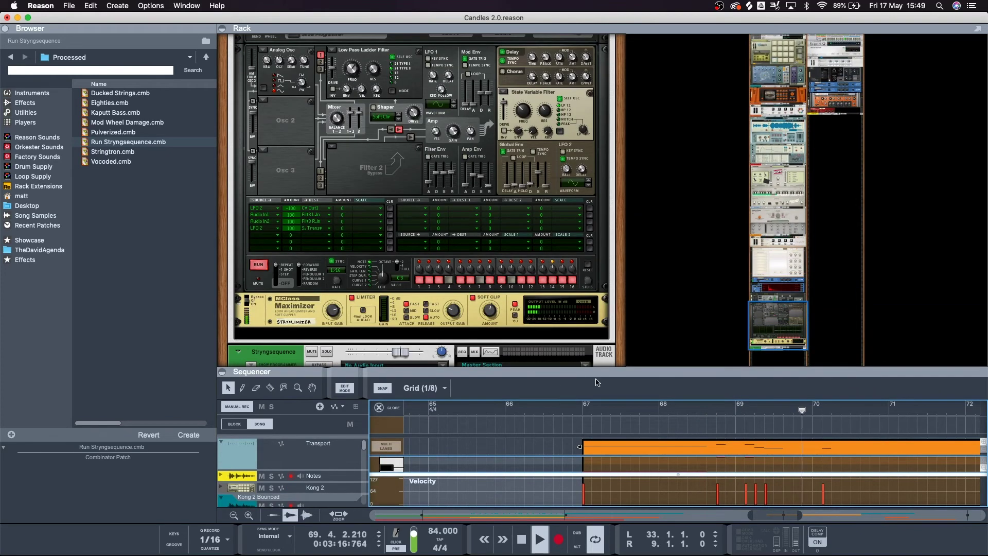
{"action": "left_click_drag", "start_coordinate": [673, 371], "coordinate": [673, 49]}
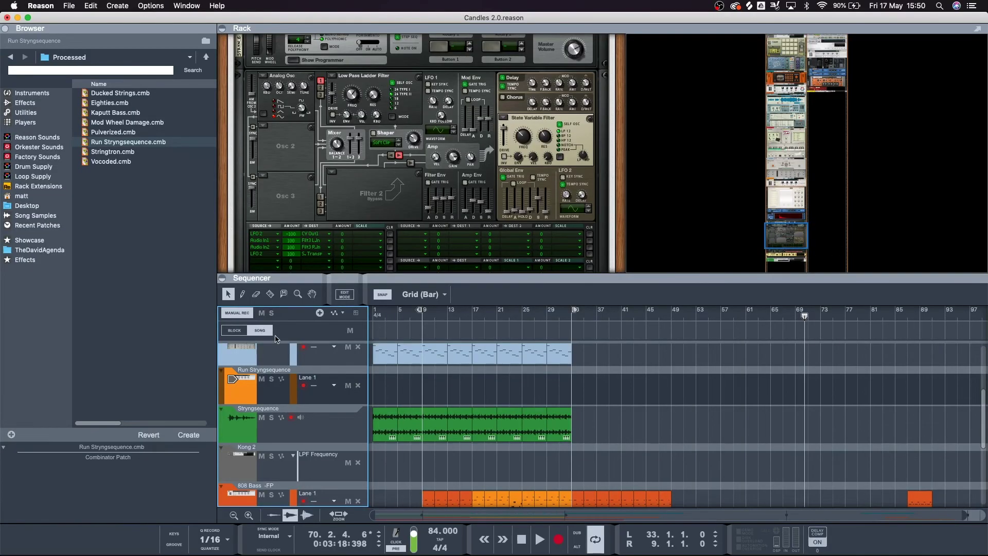
- Fold the StringWERK combinator and expand the Run Stryngsequence mix channel to show its routing
{"action": "scroll", "coordinate": [391, 200], "scroll_direction": "up", "scroll_amount": 5}
{"action": "scroll", "coordinate": [376, 196], "scroll_direction": "up", "scroll_amount": 5}
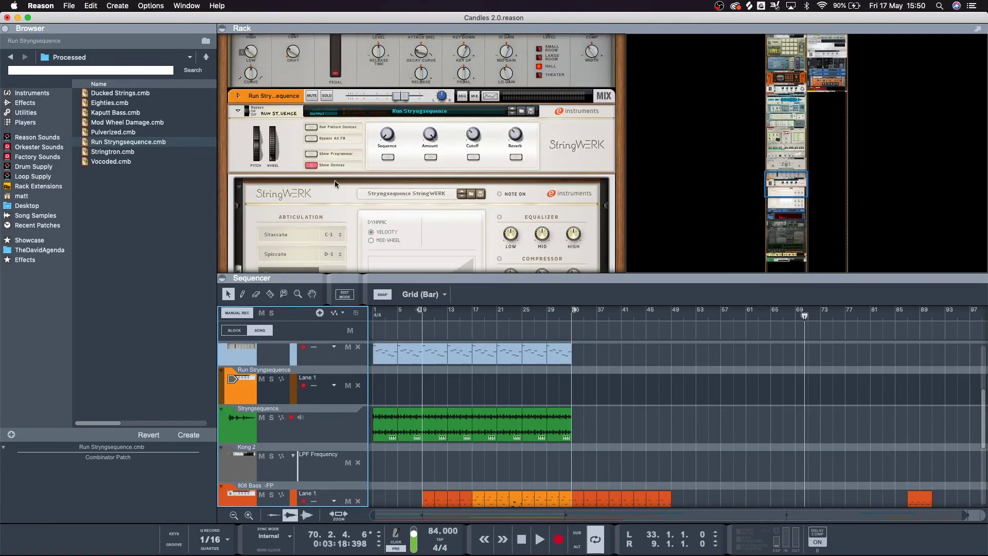
{"action": "left_click", "coordinate": [311, 164]}
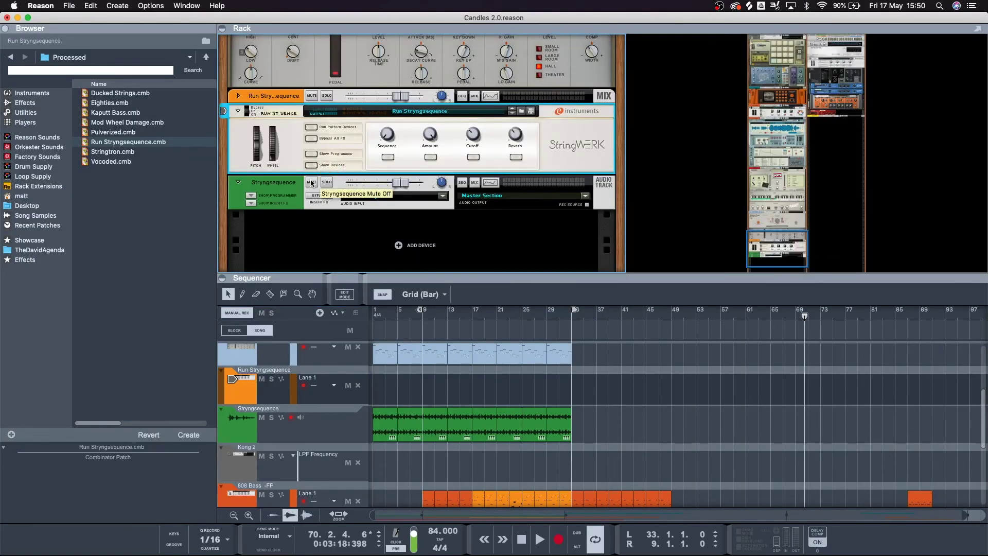
{"action": "left_click", "coordinate": [262, 102]}
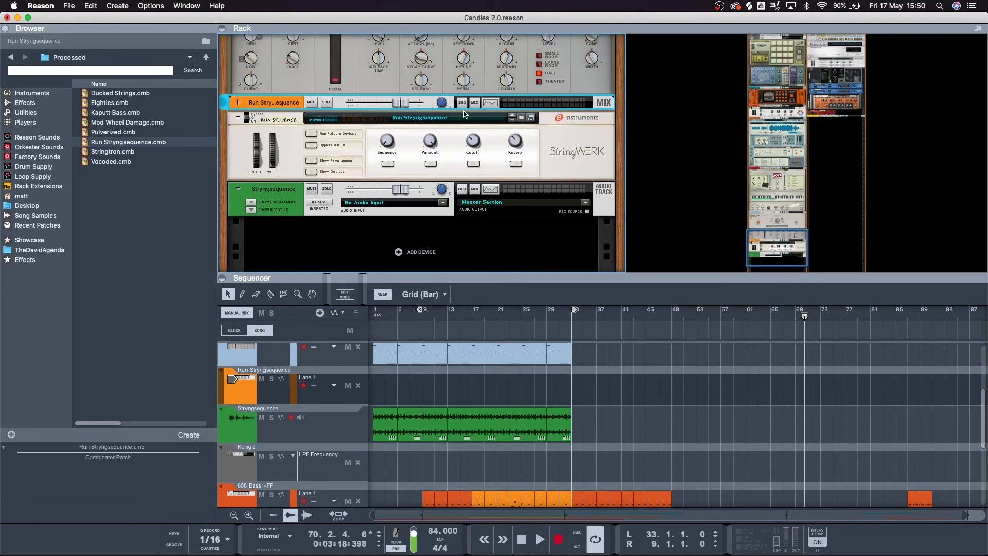
{"action": "left_click", "coordinate": [236, 102]}
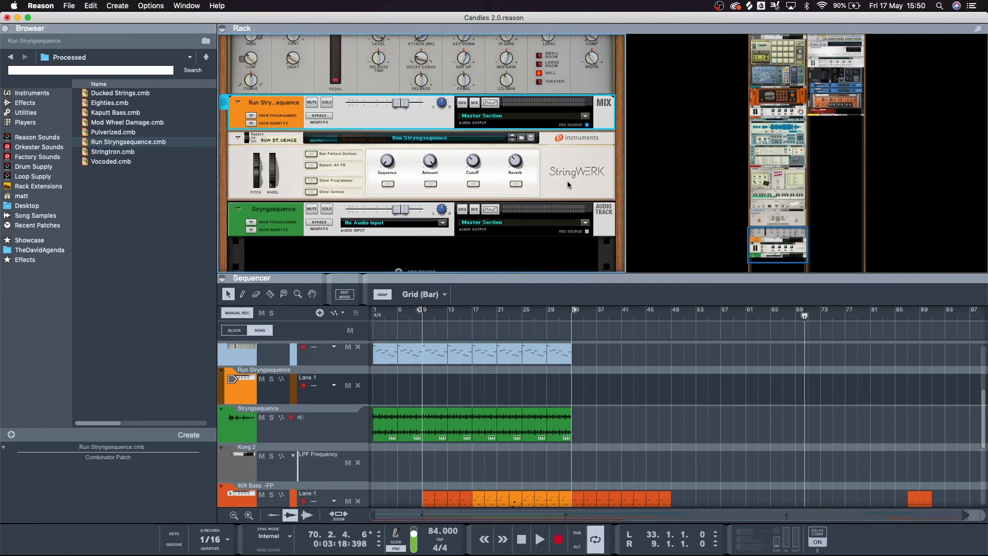
- Enlarge the arrangement, set the song position to bar 73, and select the Stryngsequence audio track
{"action": "left_click_drag", "start_coordinate": [534, 275], "coordinate": [534, 112]}
{"action": "scroll", "coordinate": [799, 255], "scroll_direction": "right", "scroll_amount": 2}
{"action": "left_click", "coordinate": [801, 152]}
{"action": "left_click", "coordinate": [274, 280]}
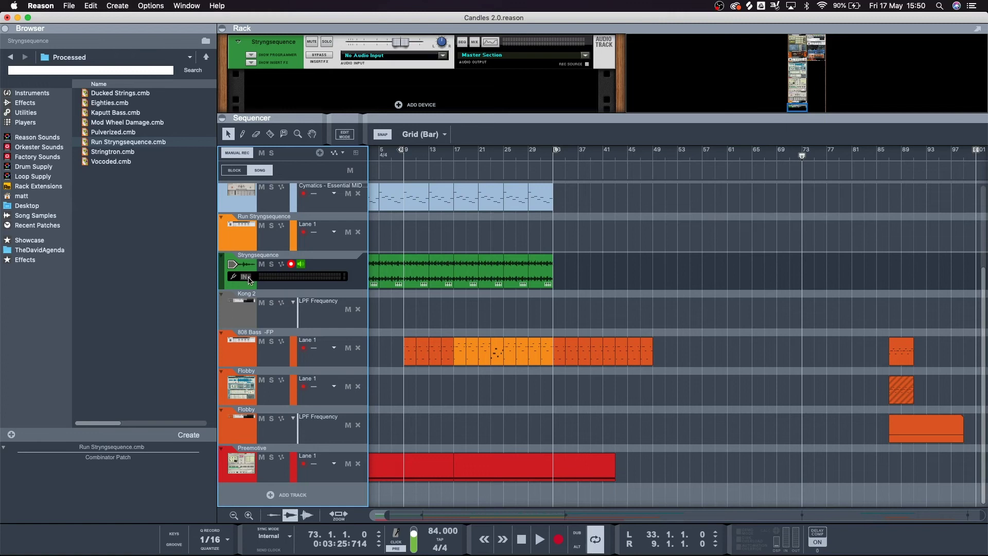
- Set the Stryngsequence track's input to Run Stryngsequence and record about four bars from bar 73
{"action": "left_click", "coordinate": [245, 277]}
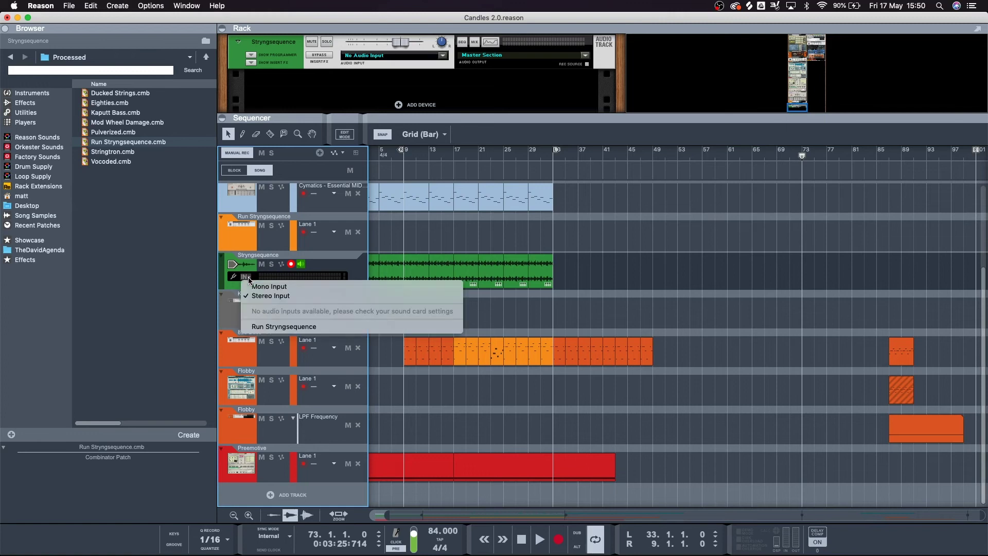
{"action": "left_click", "coordinate": [297, 327]}
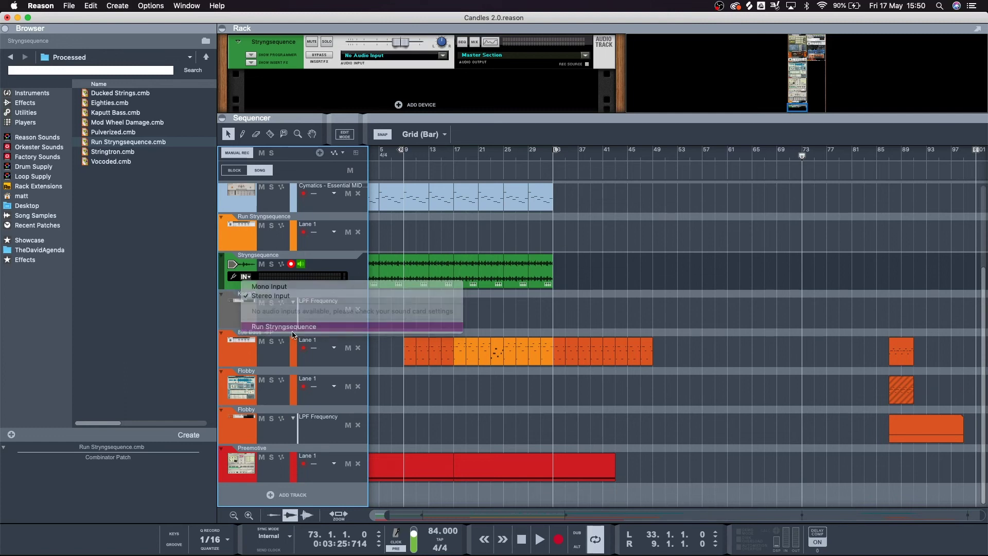
{"action": "left_click", "coordinate": [718, 187]}
{"action": "key", "text": "super+Return"}
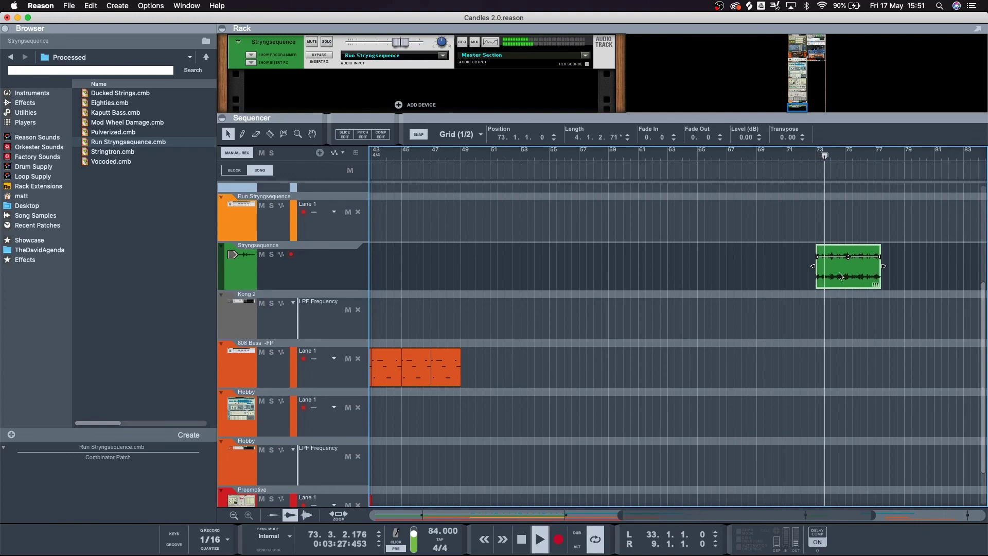
- Undo the recorded clip, then solo the Stryngsequence track and play from bar 1
{"action": "key", "text": "super+z"}
{"action": "key", "text": "super+z"}
{"action": "key", "text": "super+z"}
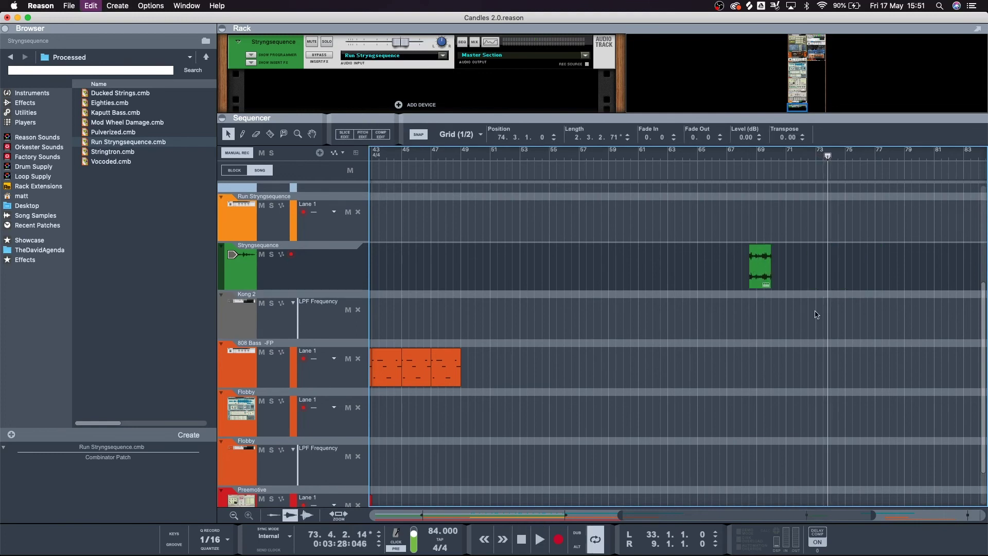
{"action": "key", "text": "super+z"}
{"action": "scroll", "coordinate": [661, 331], "scroll_direction": "left", "scroll_amount": 15}
{"action": "scroll", "coordinate": [362, 328], "scroll_direction": "up", "scroll_amount": 2}
{"action": "left_click", "coordinate": [271, 286]}
{"action": "key", "text": "space"}
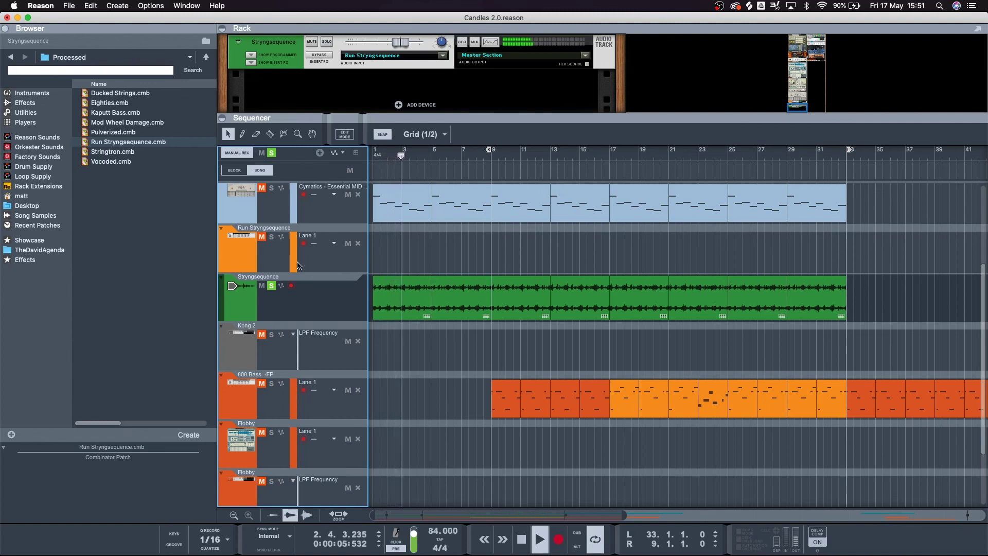
- Select the Piano track to show its Radical Piano in the rack, and scroll the Sequencer up
{"action": "left_click", "coordinate": [267, 211]}
{"action": "scroll", "coordinate": [262, 256], "scroll_direction": "up", "scroll_amount": 3}
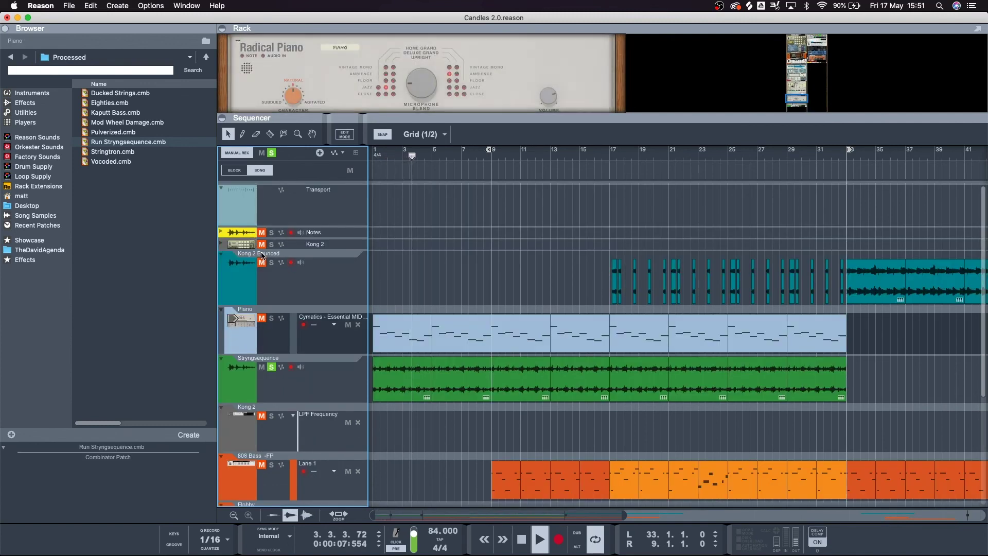